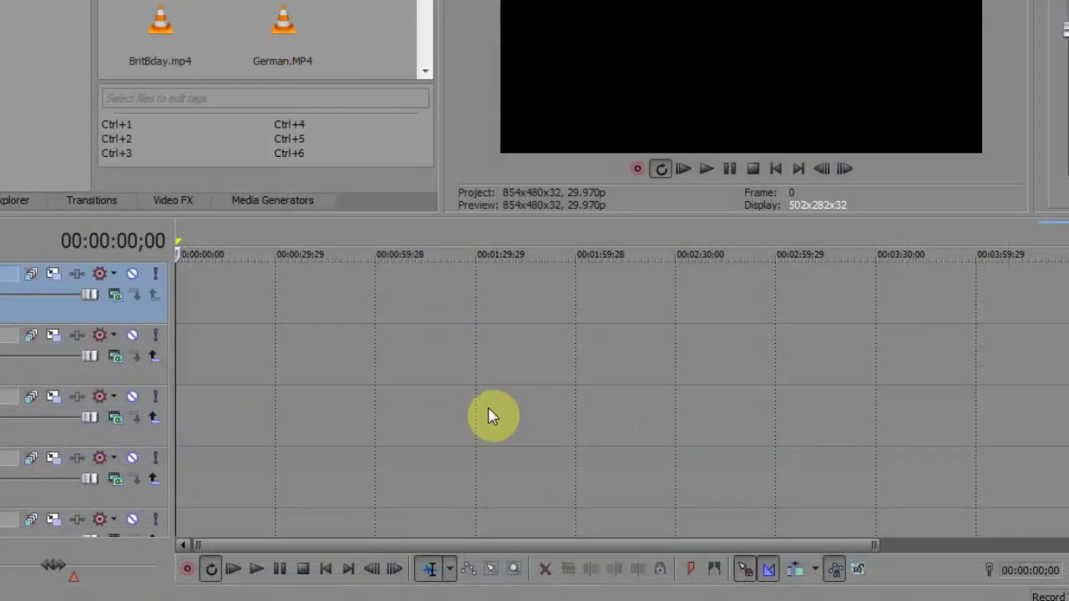
Insert three new empty video tracks into the timeline from the track context menu
right_click(608, 303)
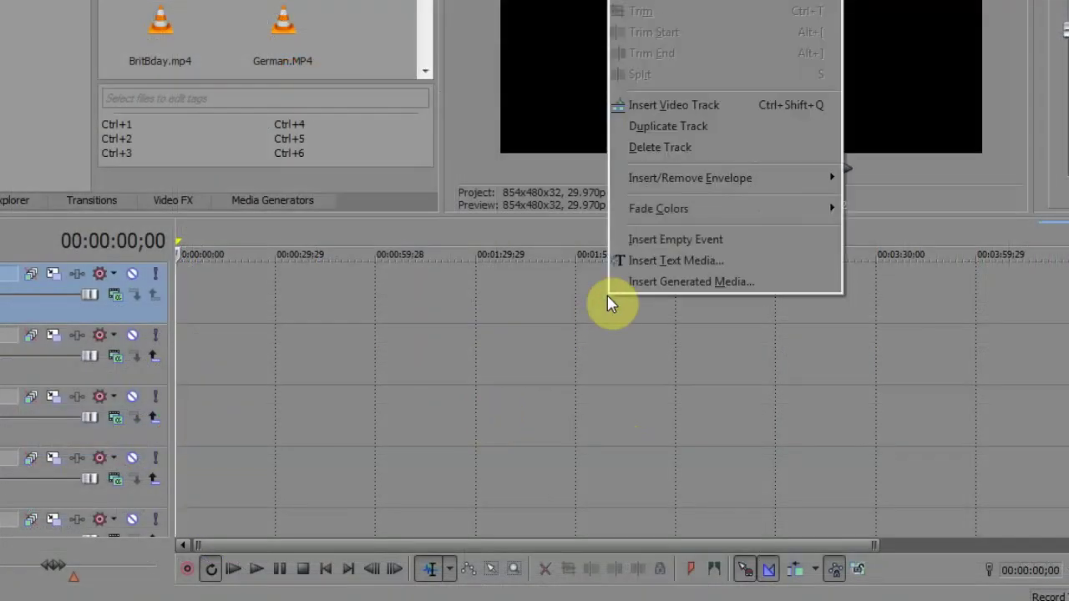
click(719, 106)
right_click(634, 315)
click(699, 117)
right_click(640, 303)
click(704, 110)
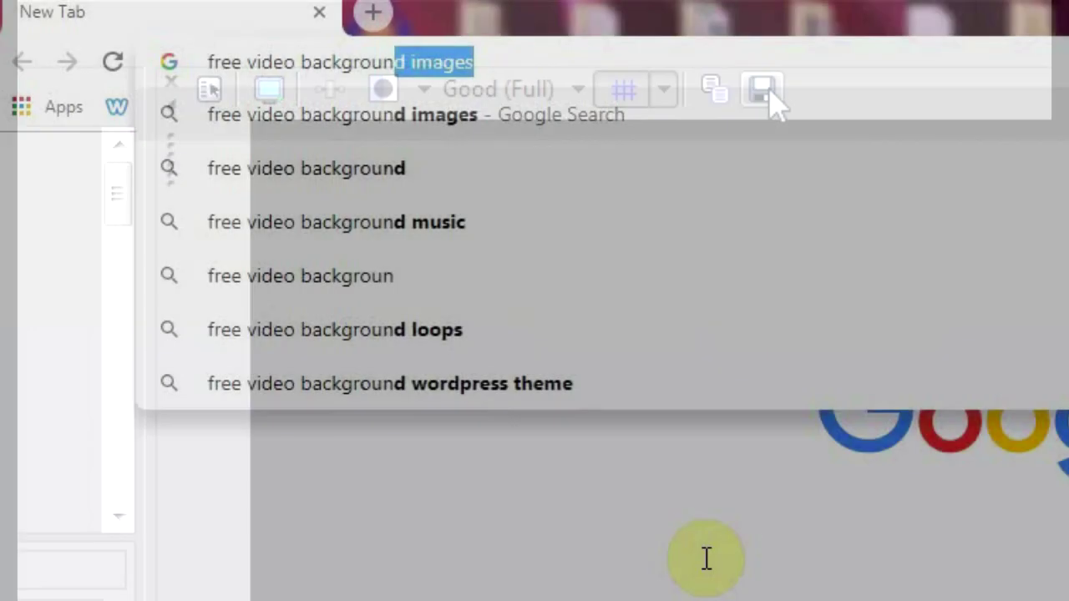
Search Google Images for free video background images and scroll through the results
text(d images)
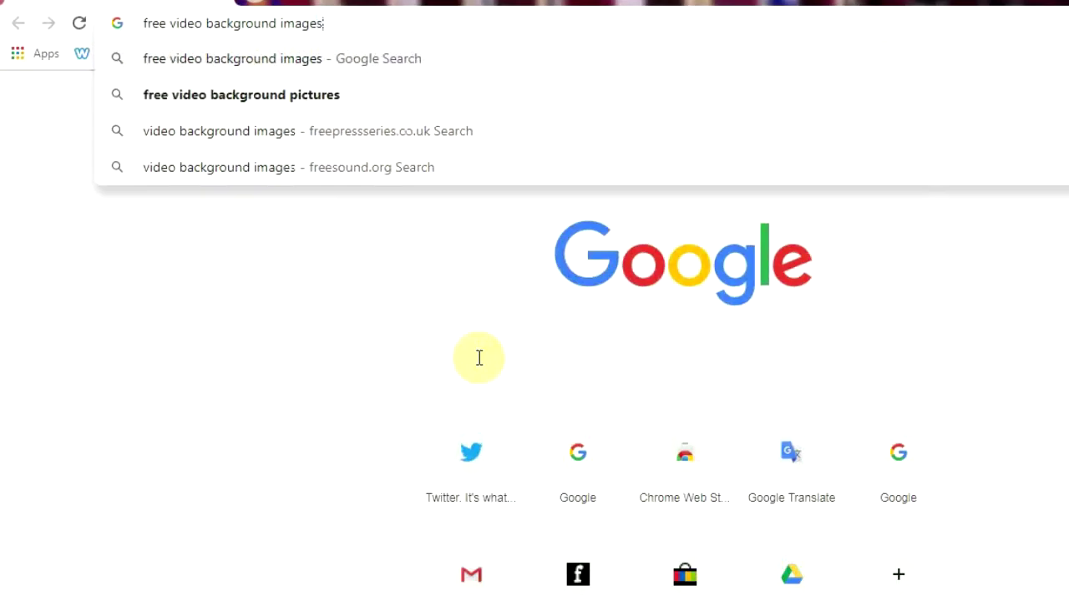
key(Return)
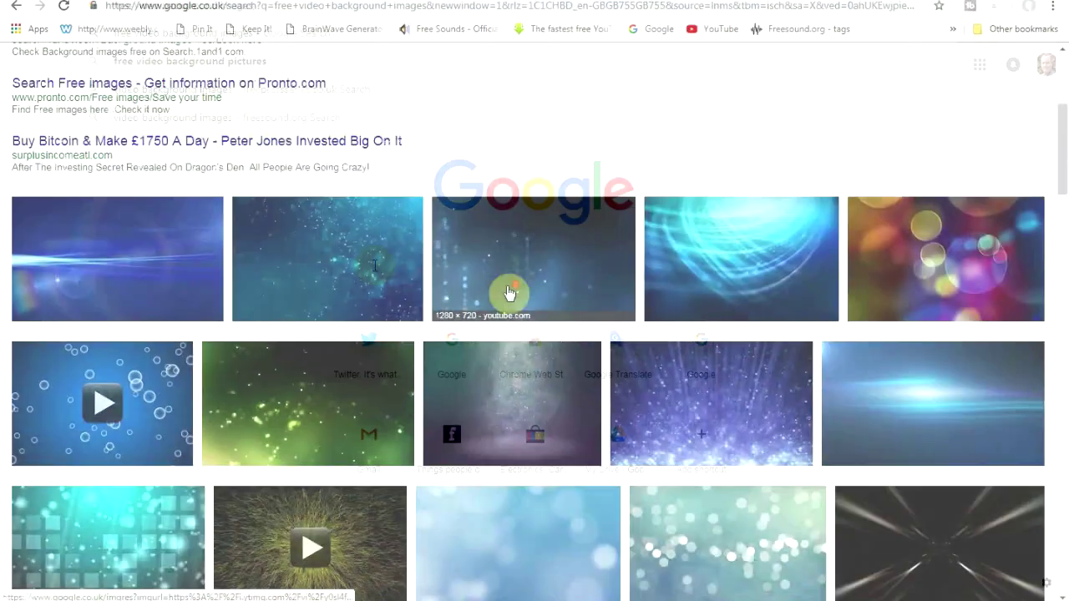
scroll(508, 293, down, 5)
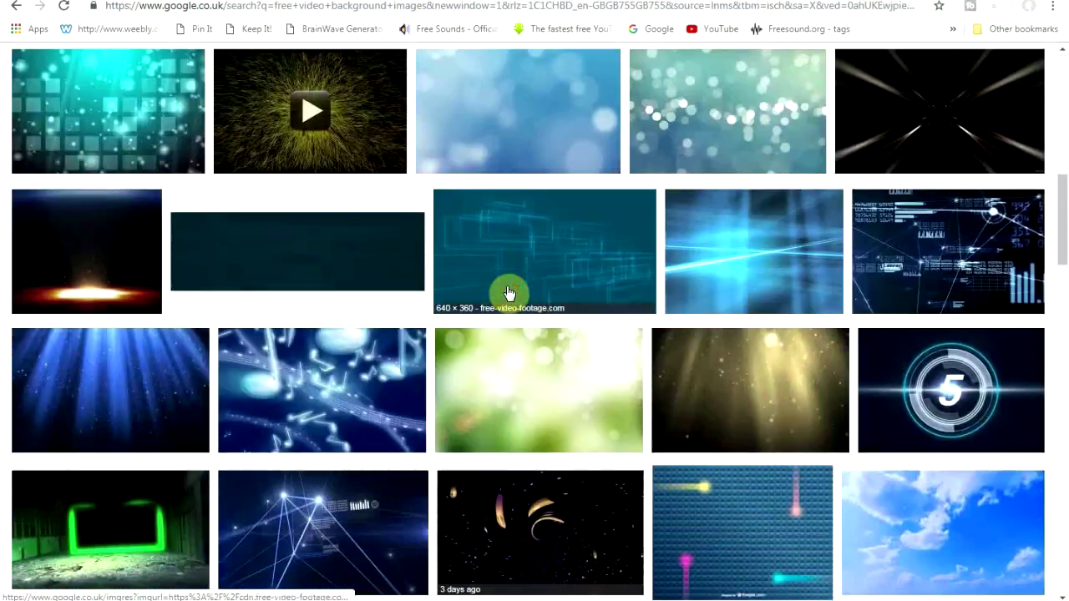
scroll(508, 293, down, 1)
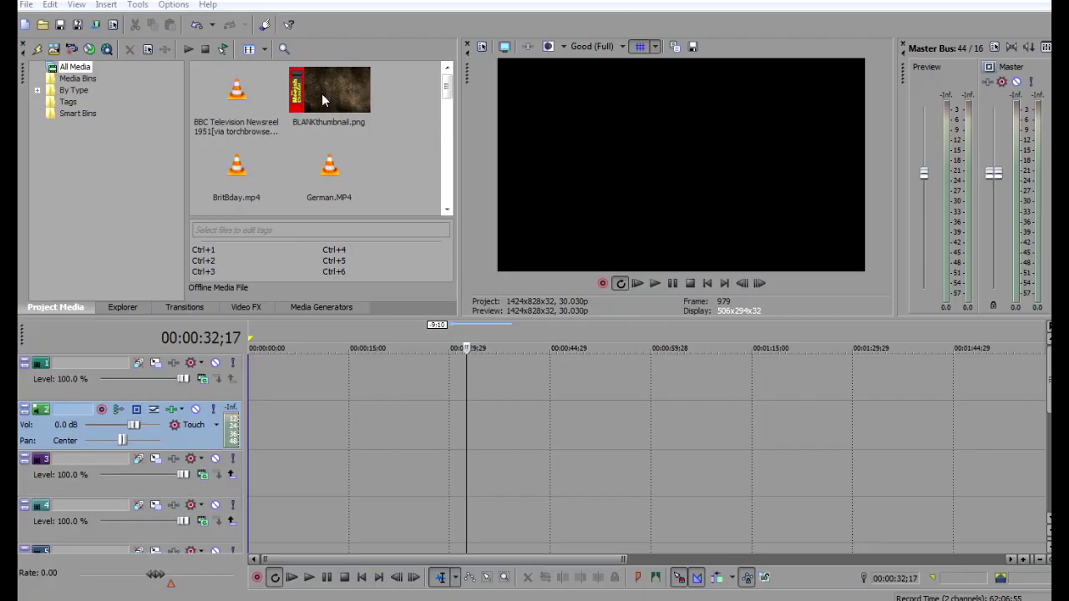
Place BLANKthumbnail.png on the timeline and move the event down to a lower track
drag(322, 93, 468, 375)
drag(595, 426, 887, 404)
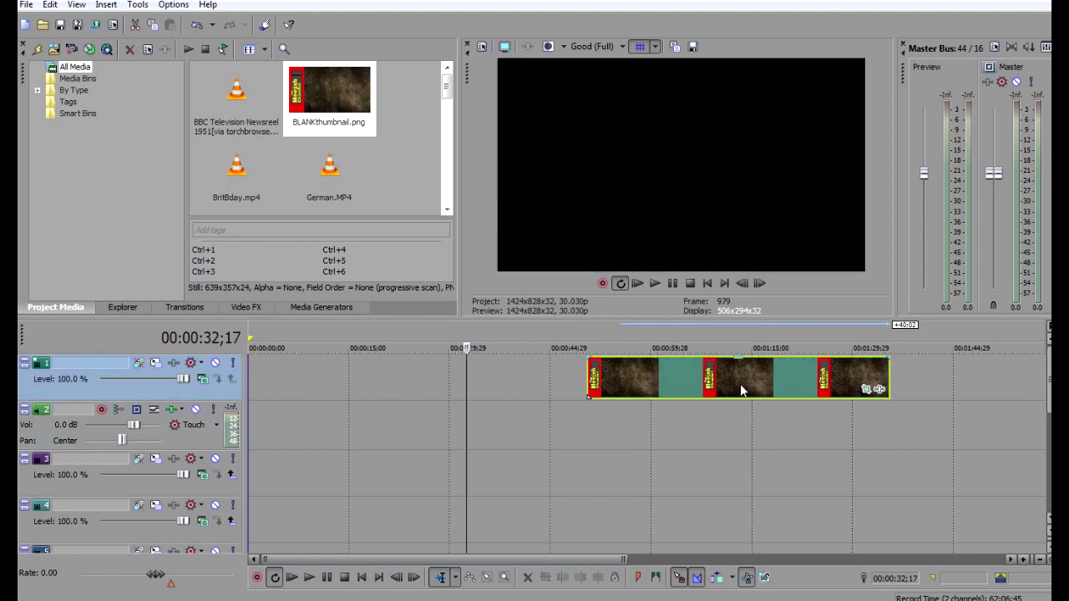
drag(727, 383, 658, 477)
drag(644, 524, 644, 525)
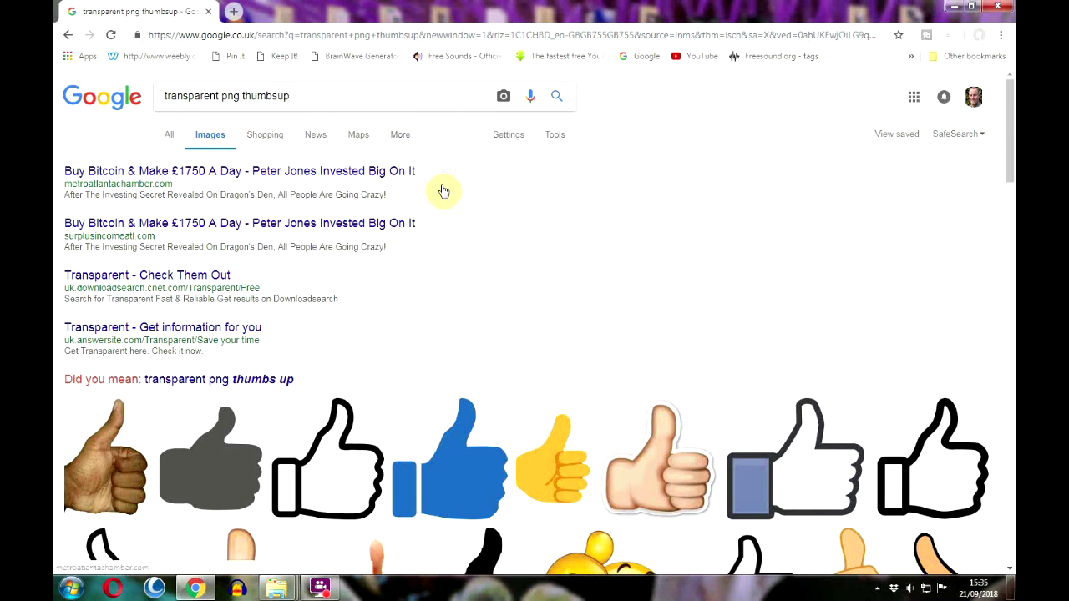
scroll(444, 192, down, 6)
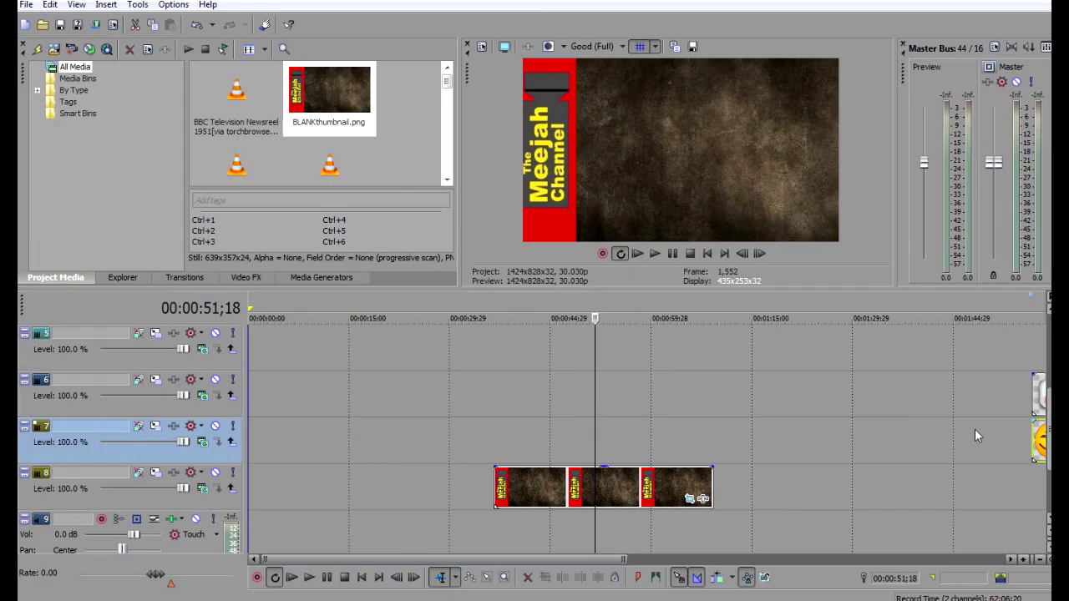
Add the thumbs-up and YouTube logo PNGs on tracks 7 and 6, panning the logo right beneath the emoji
drag(647, 406, 504, 469)
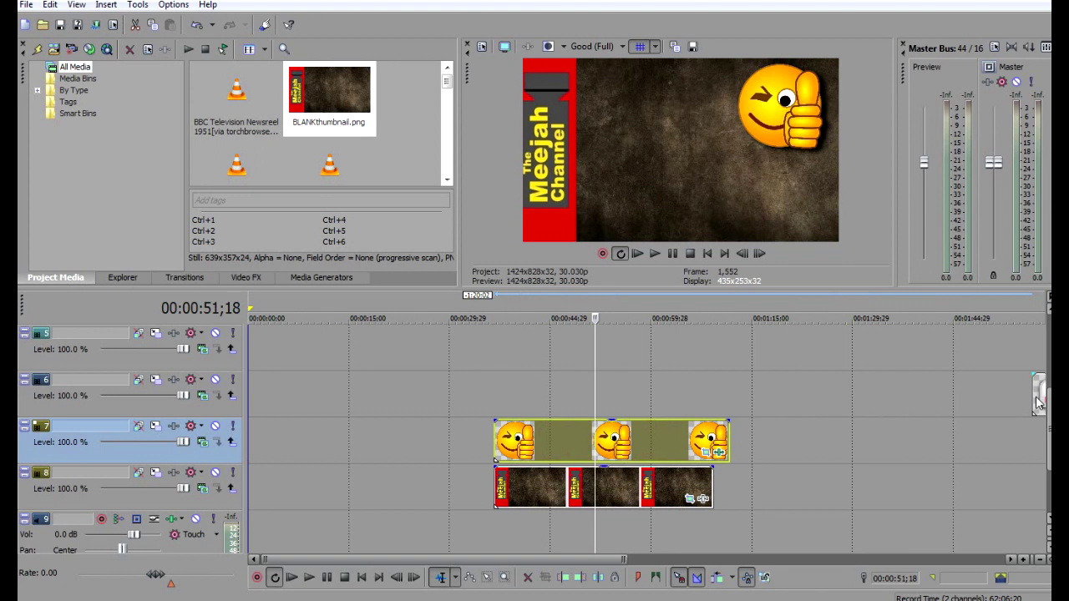
drag(1038, 402, 518, 403)
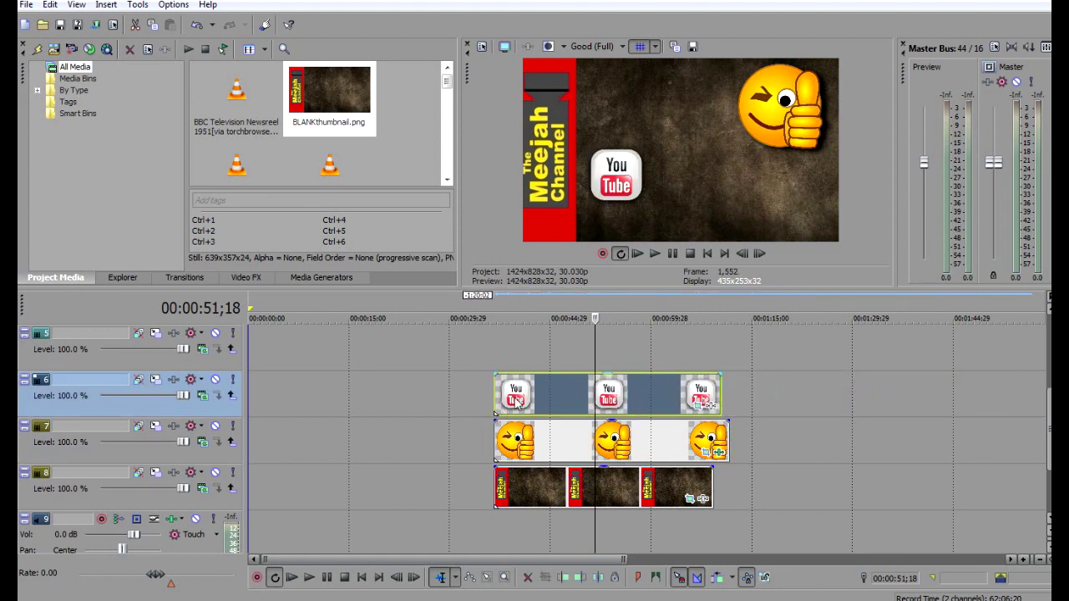
click(699, 405)
drag(465, 256, 345, 259)
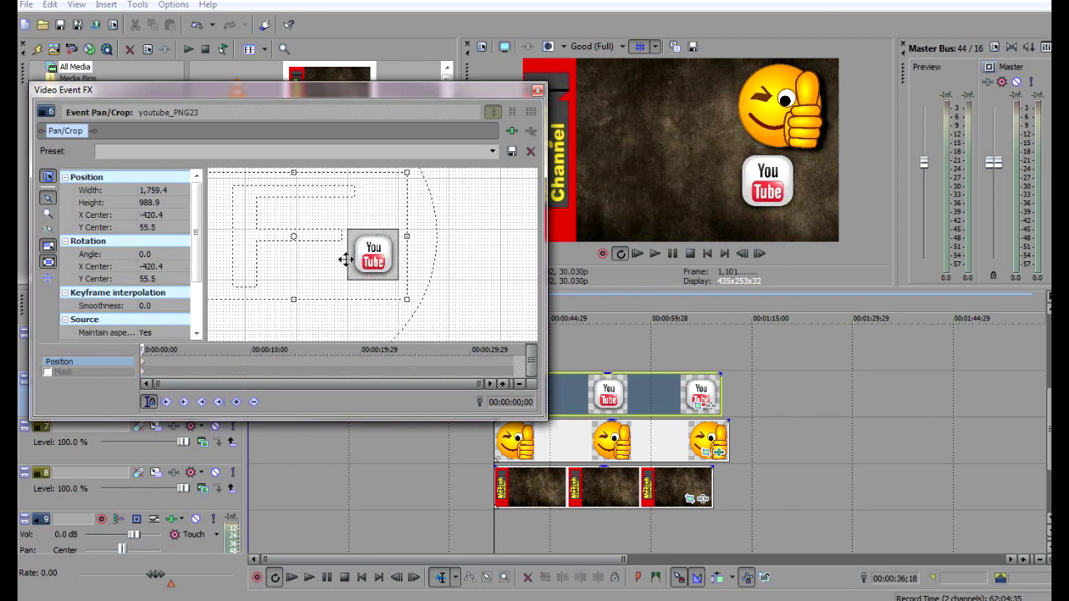
click(537, 91)
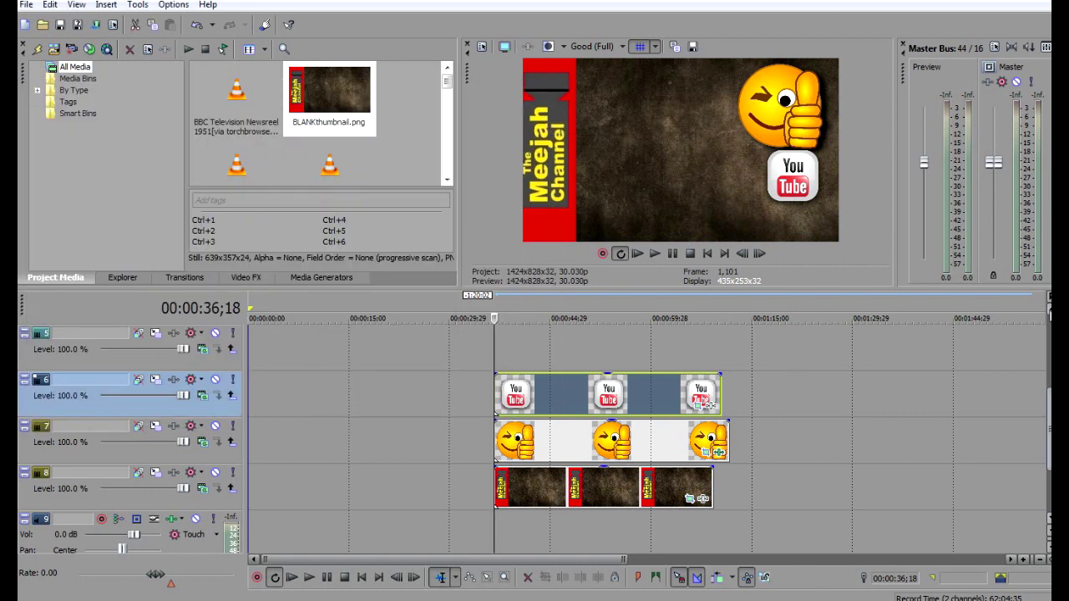
scroll(534, 434, up, 1)
Insert a text title on track 5 reading 'Create STUNNING' in yellow November Regular font
right_click(620, 396)
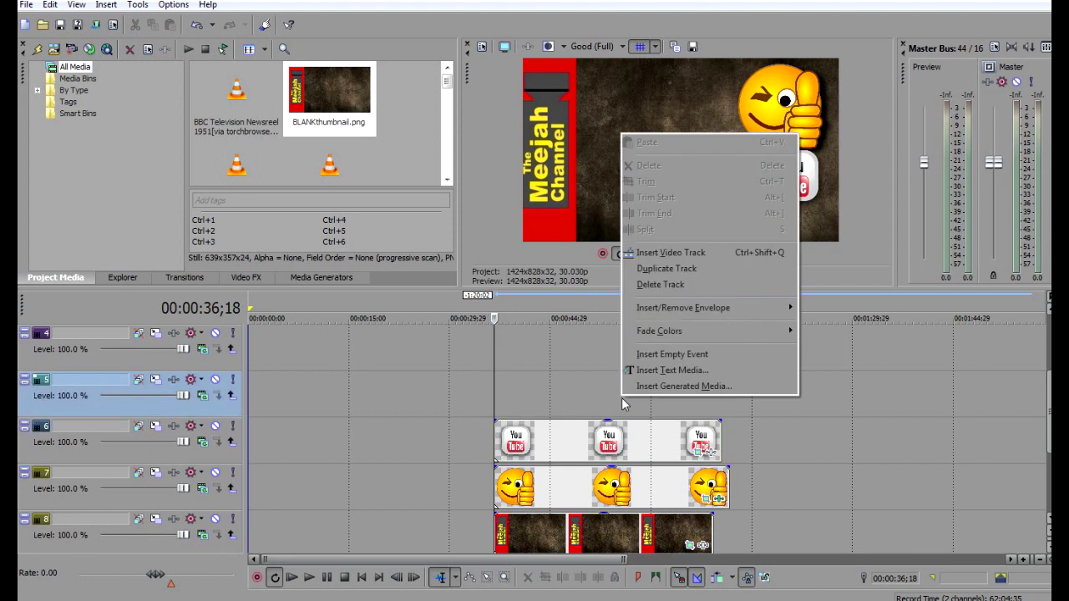
click(667, 372)
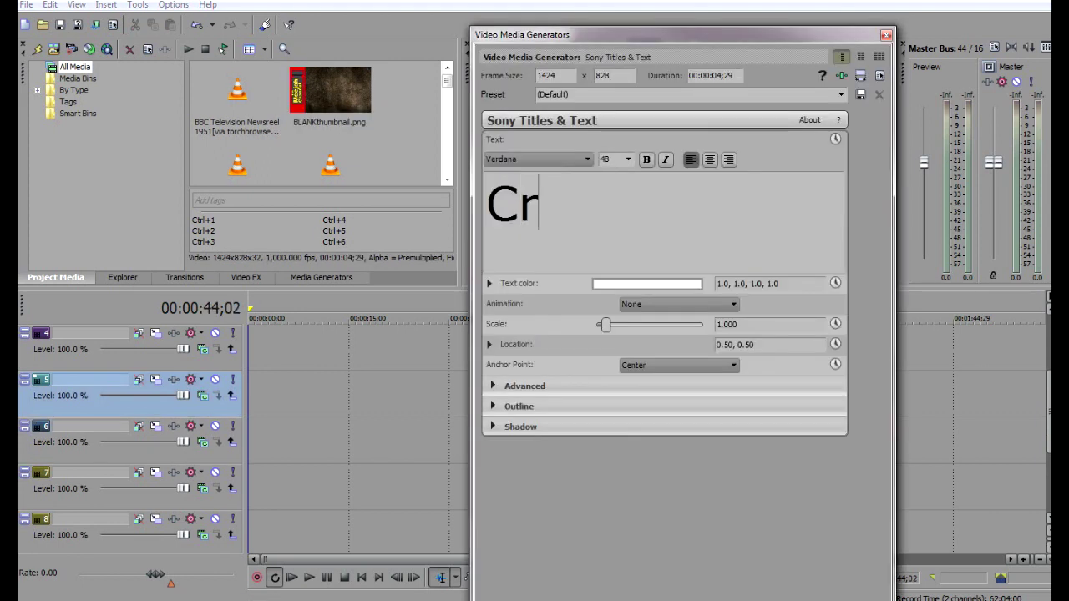
key(Delete)
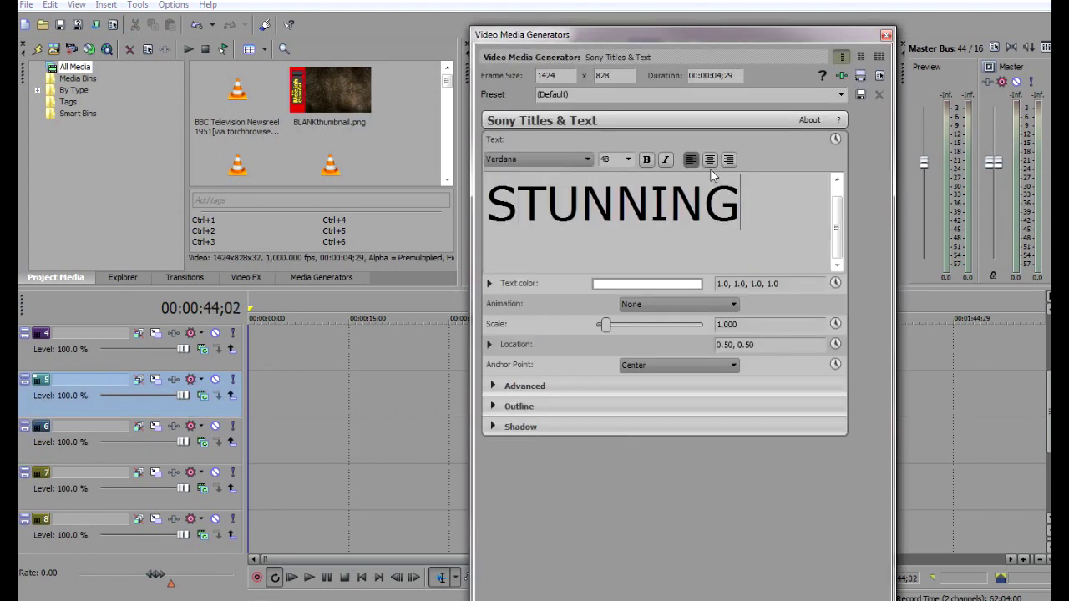
key(ctrl+a)
click(541, 160)
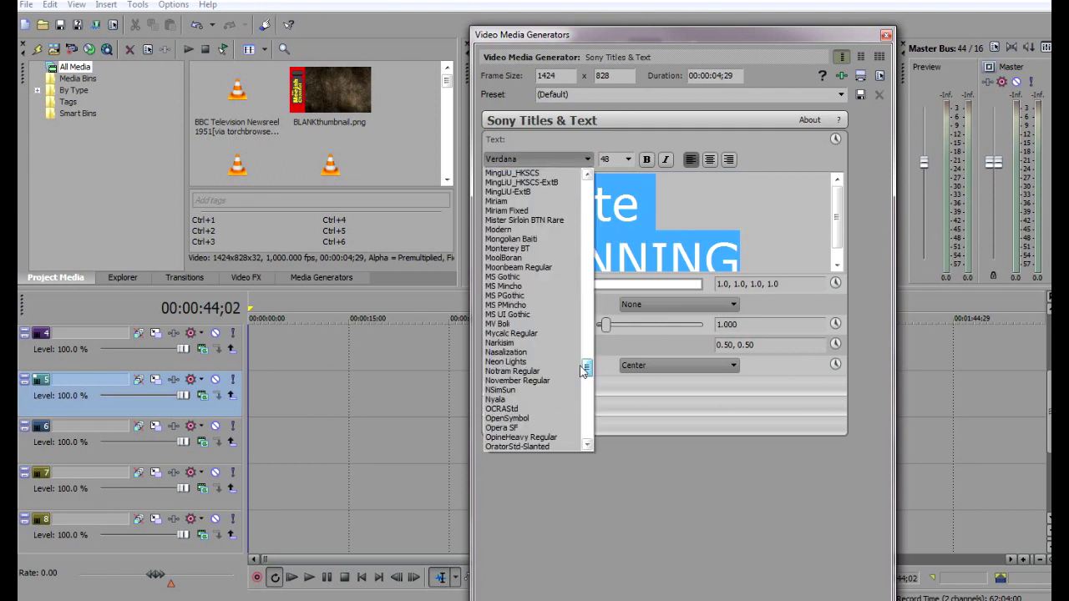
click(539, 381)
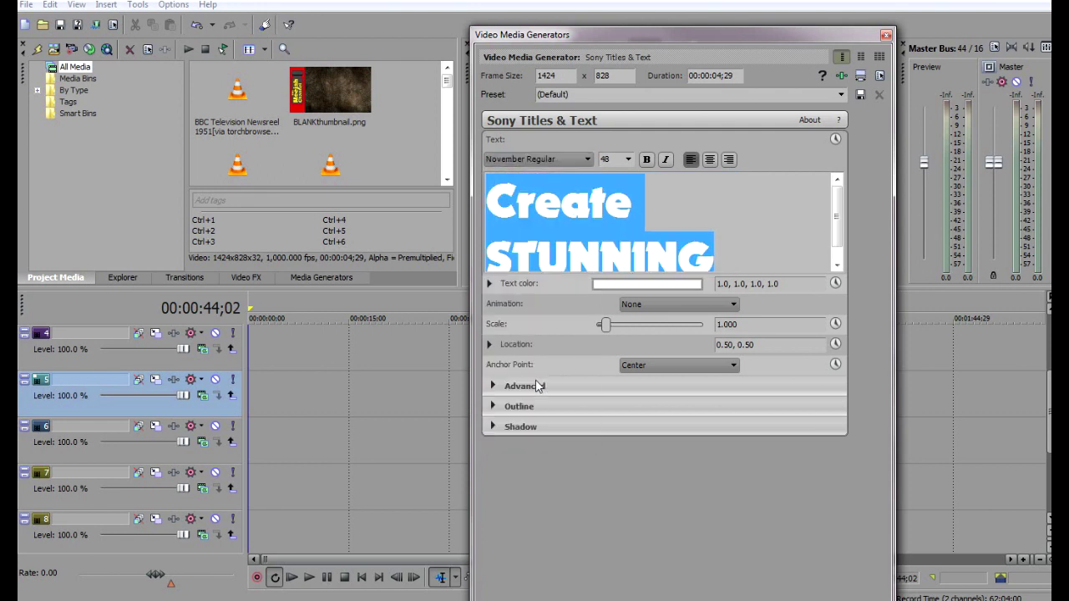
click(628, 285)
click(664, 450)
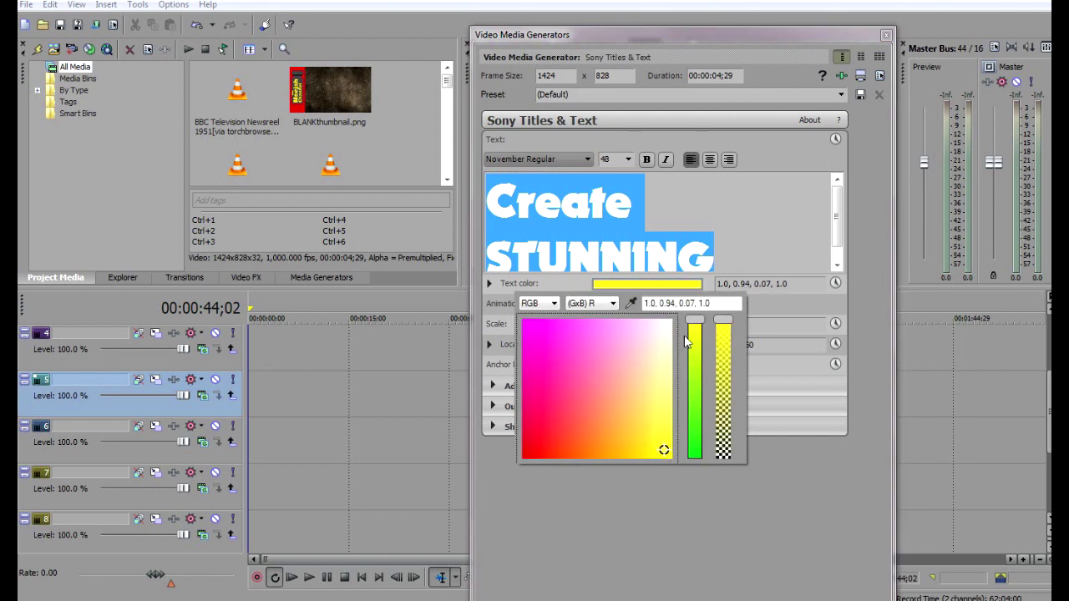
click(800, 253)
click(886, 34)
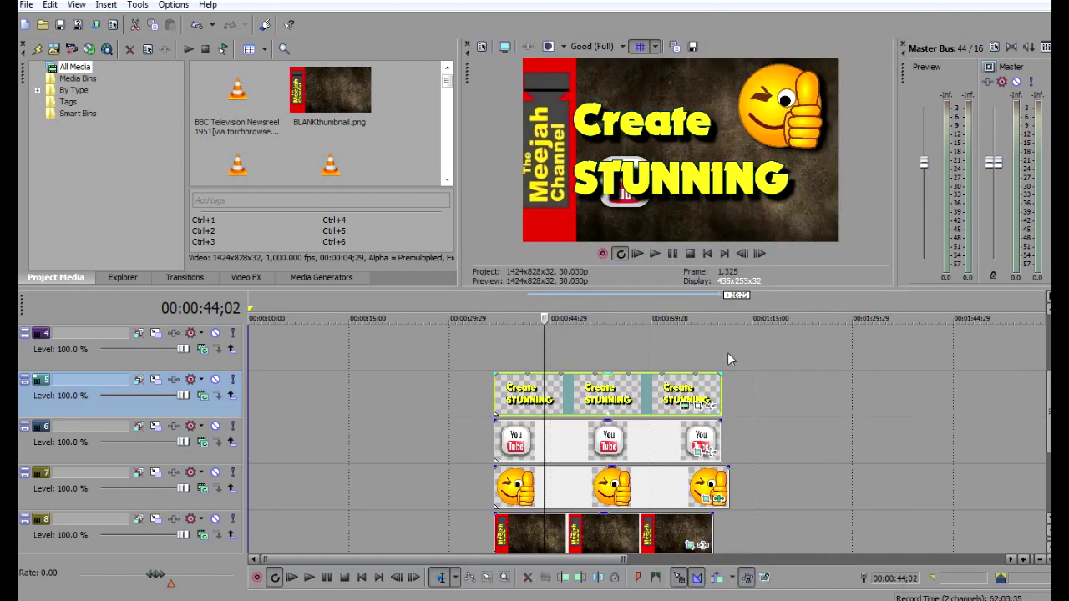
Copy the Create STUNNING title and paste the three title clips onto the empty top track
right_click(635, 389)
key(Escape)
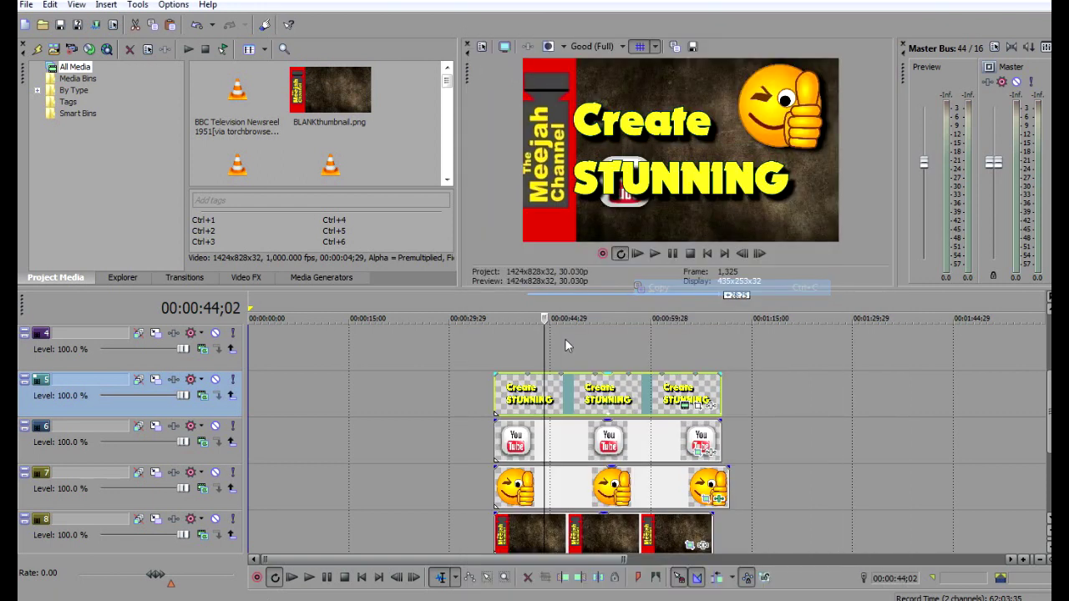
click(499, 353)
right_click(502, 345)
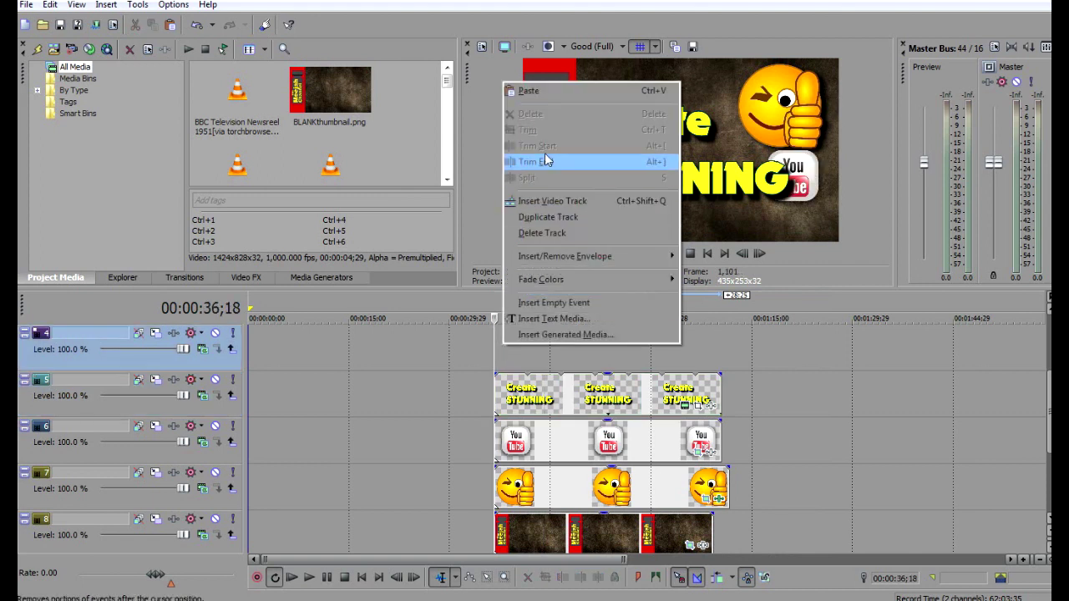
click(546, 90)
click(638, 257)
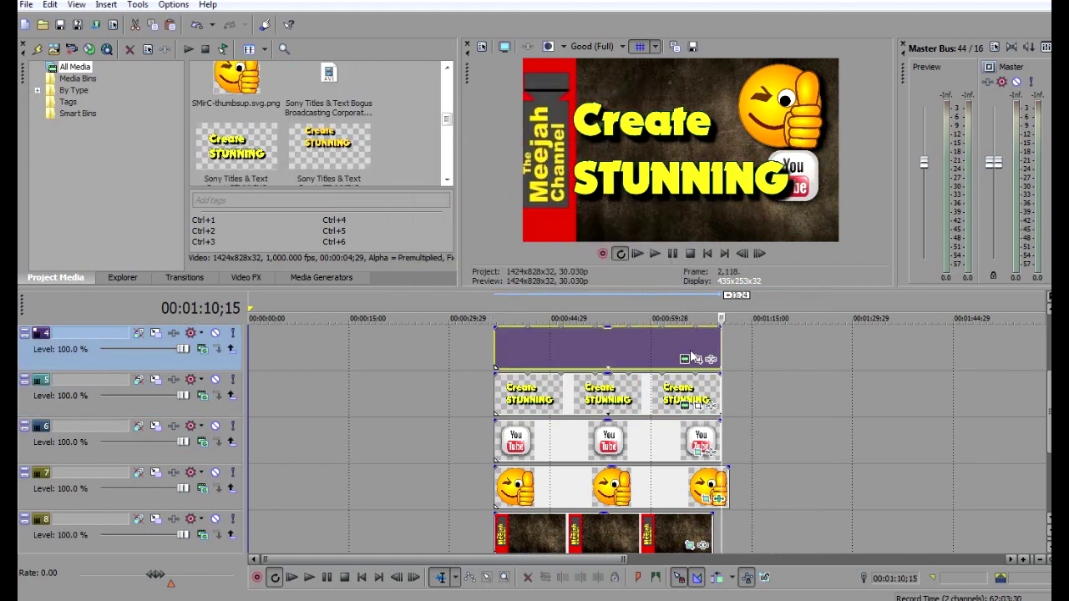
Replace the word STUNNING in the pasted title with 'Thumbnails'
click(684, 361)
double_click(515, 190)
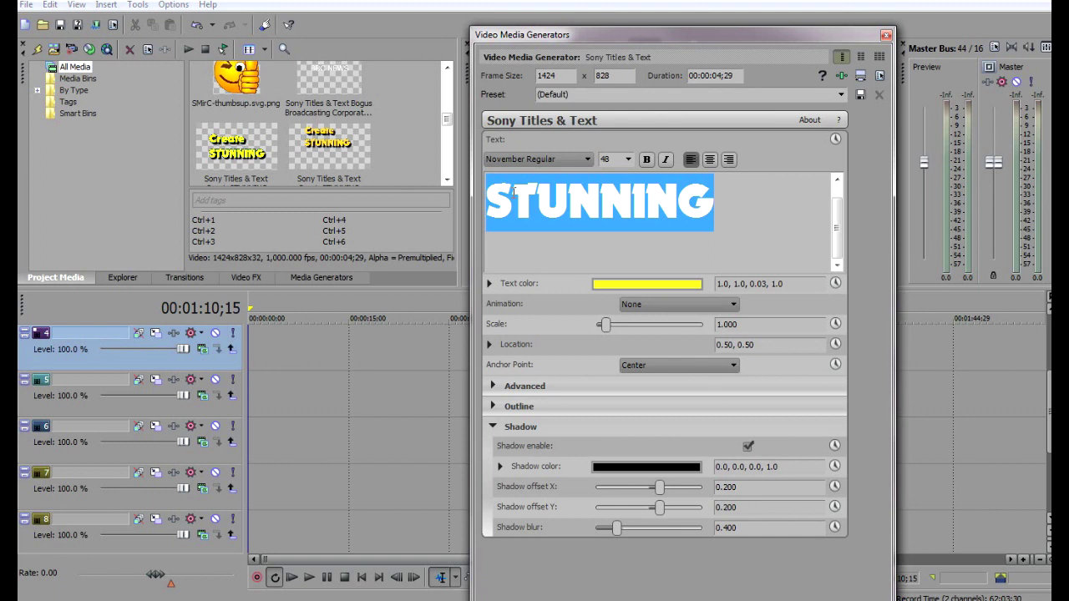
text(Thumbnails)
click(886, 34)
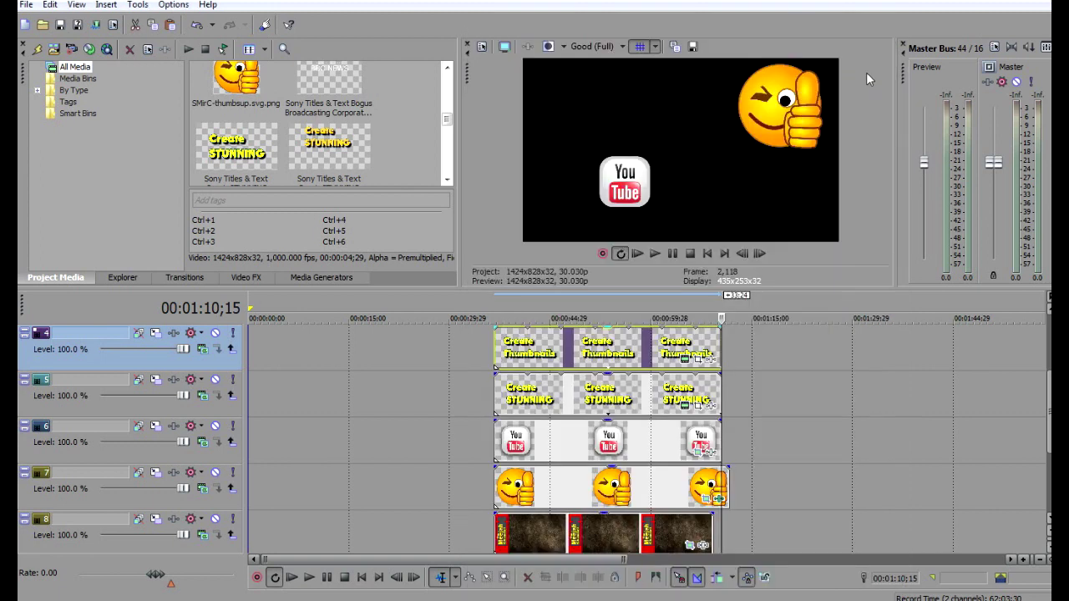
click(684, 361)
Type 'with your video editor' and style it in the Modern font with white text
text(wit)
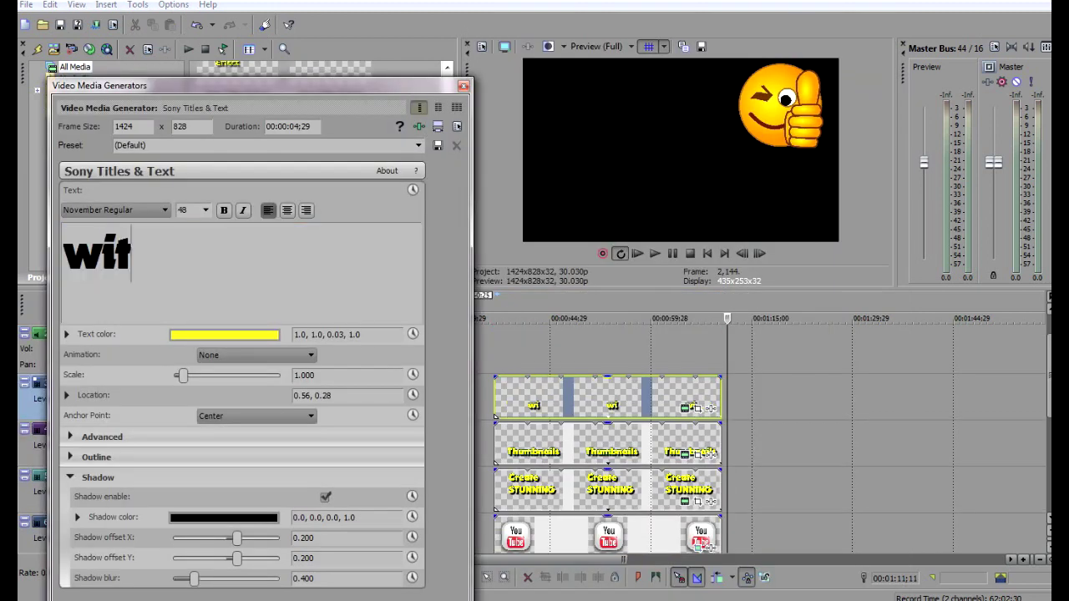
text(h your video editor)
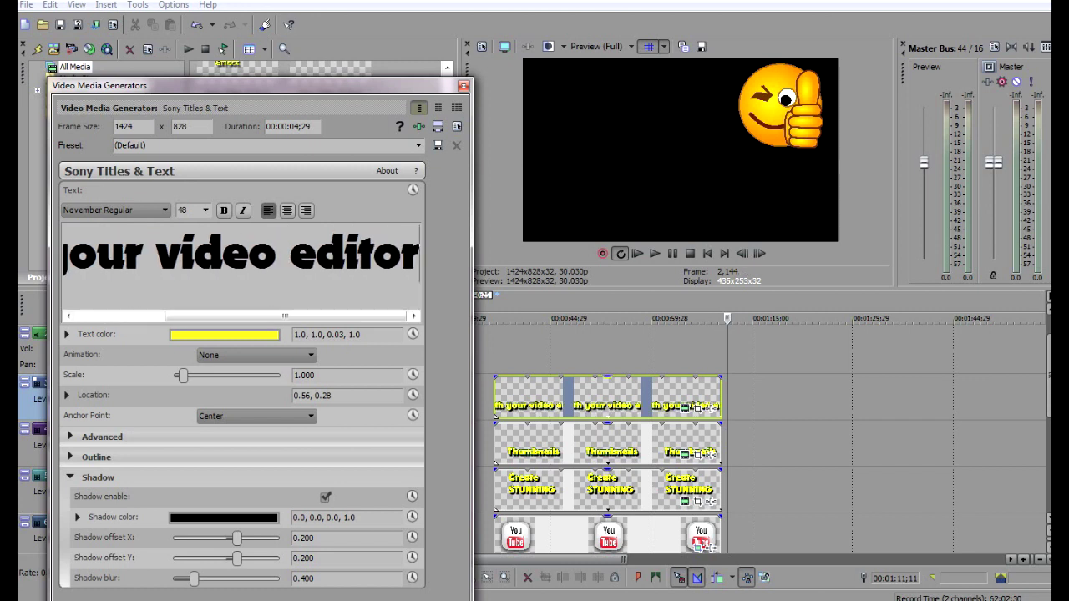
triple_click(388, 258)
click(165, 210)
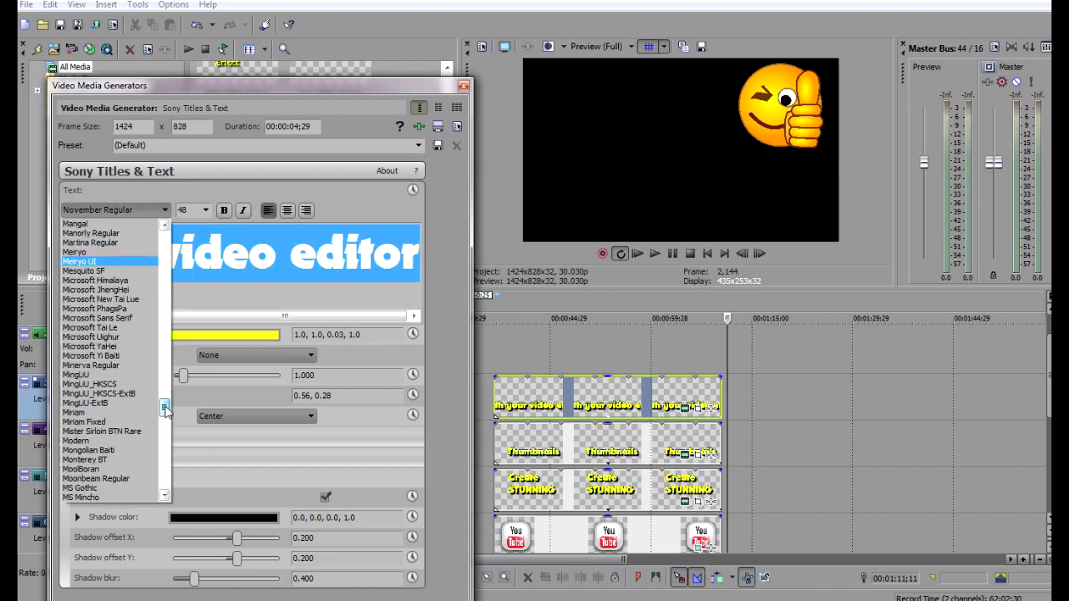
click(84, 440)
click(90, 332)
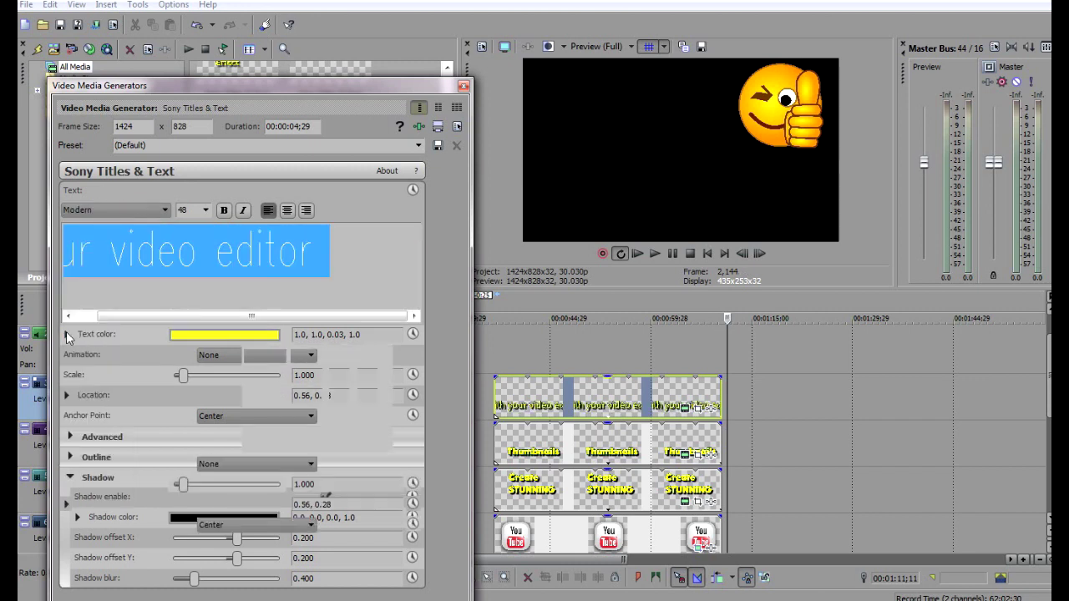
click(310, 379)
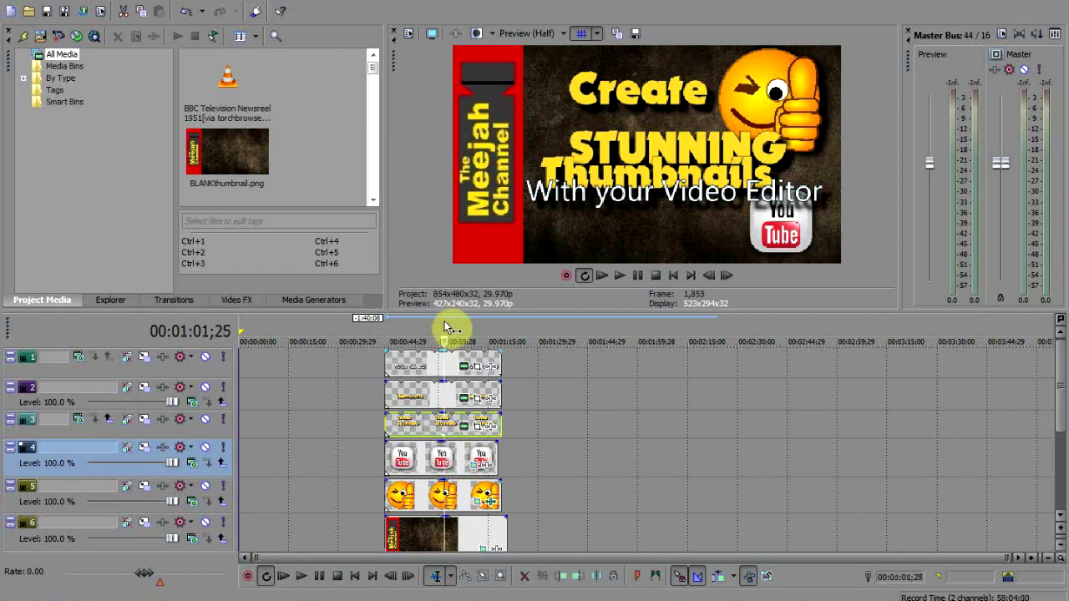
Move the Thumbnails title slightly right and down in the preview
click(465, 369)
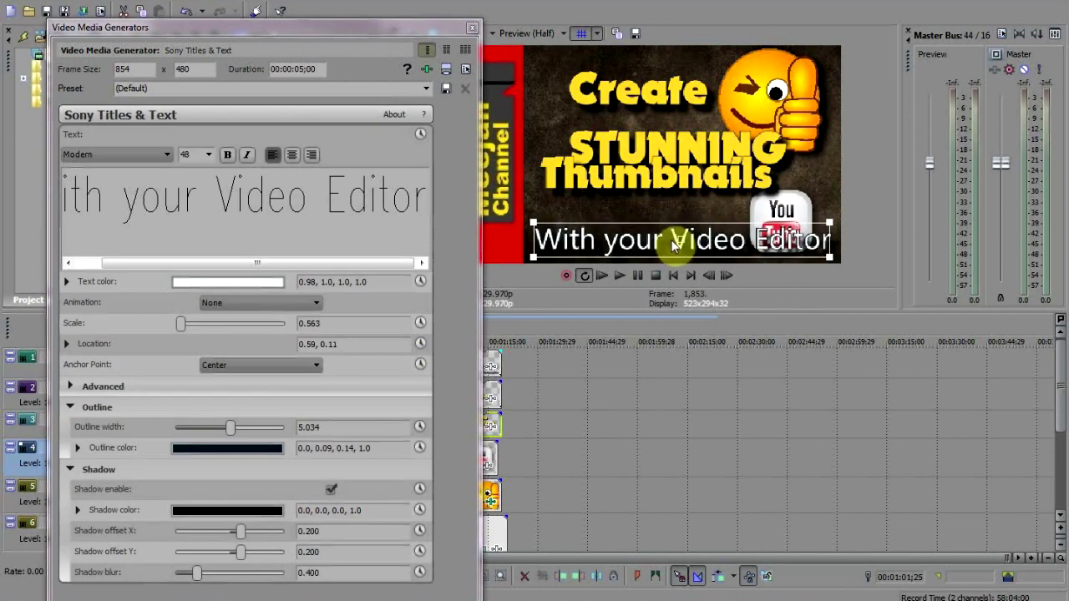
click(465, 404)
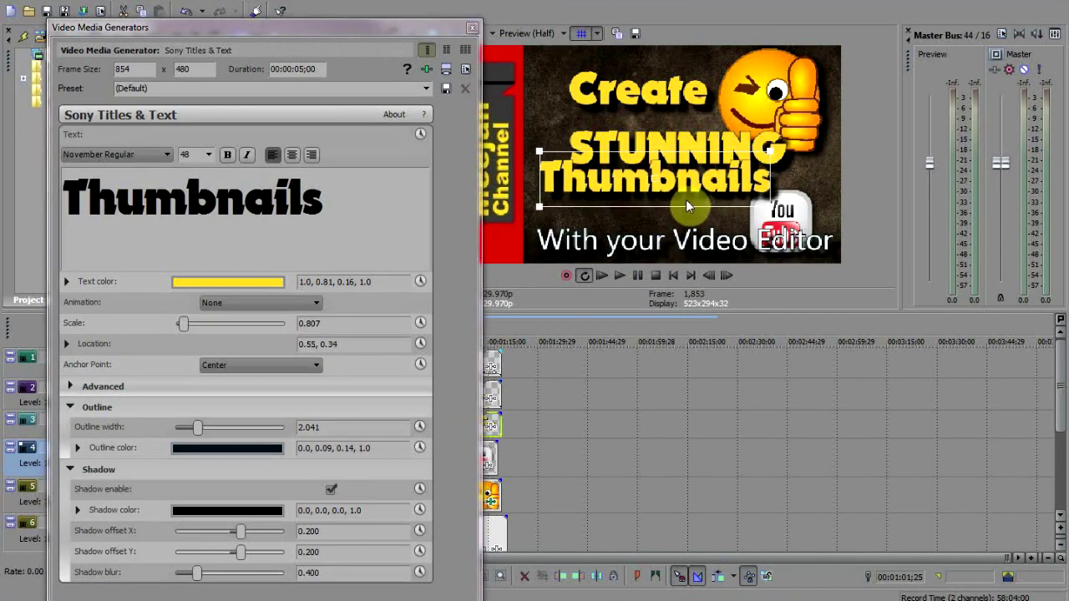
drag(685, 200, 714, 205)
click(472, 28)
Reposition the YouTube logo with Event Pan/Crop so it sits left of Thumbnails
click(491, 450)
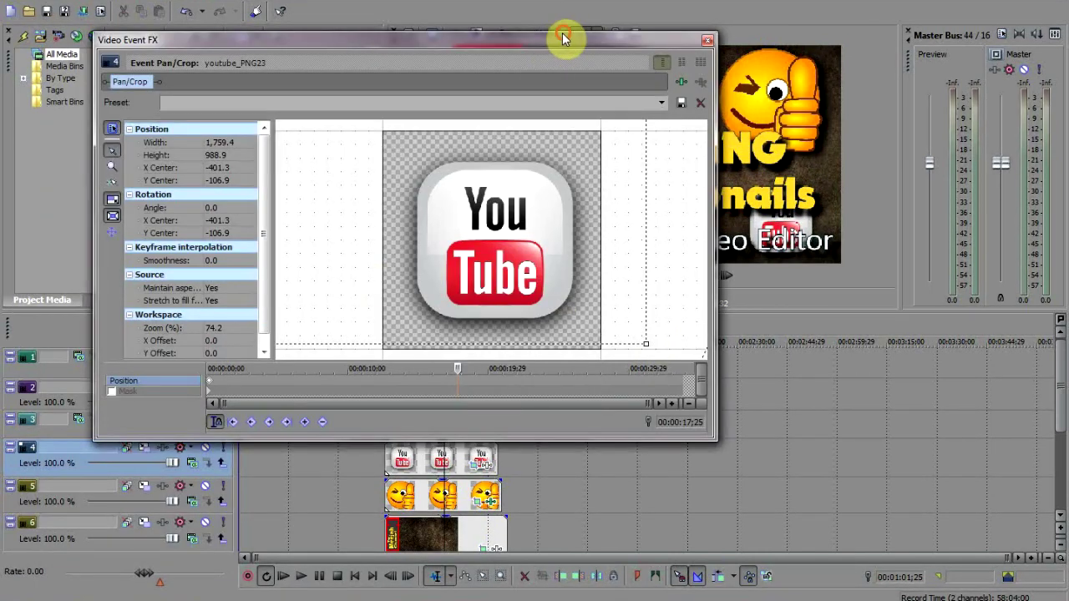
drag(564, 38, 340, 23)
drag(143, 296, 491, 311)
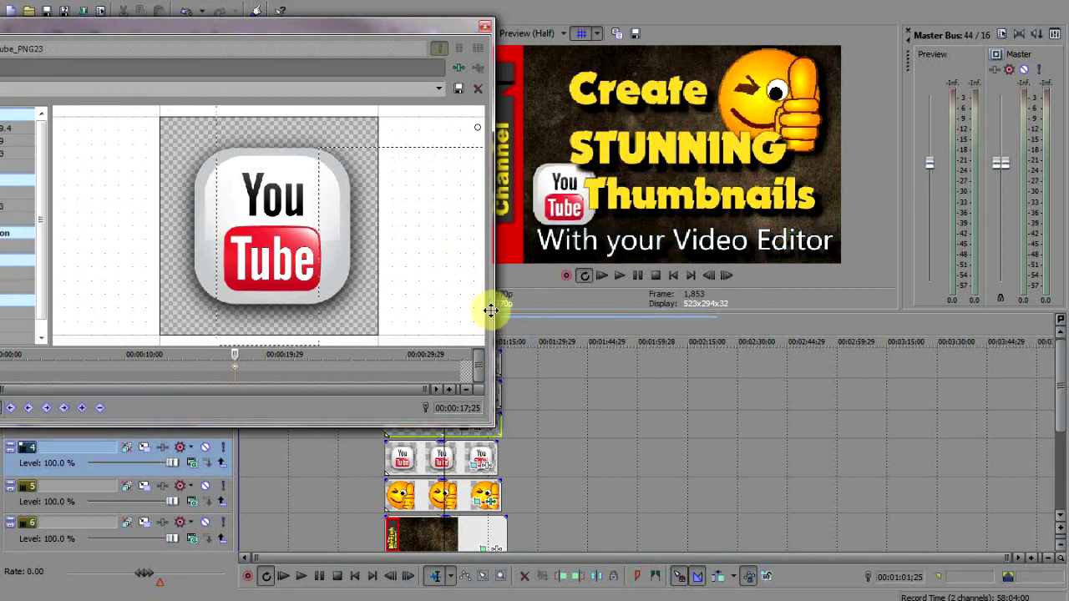
click(484, 27)
Shift the Create STUNNING title up and left to space the title lines evenly
click(465, 417)
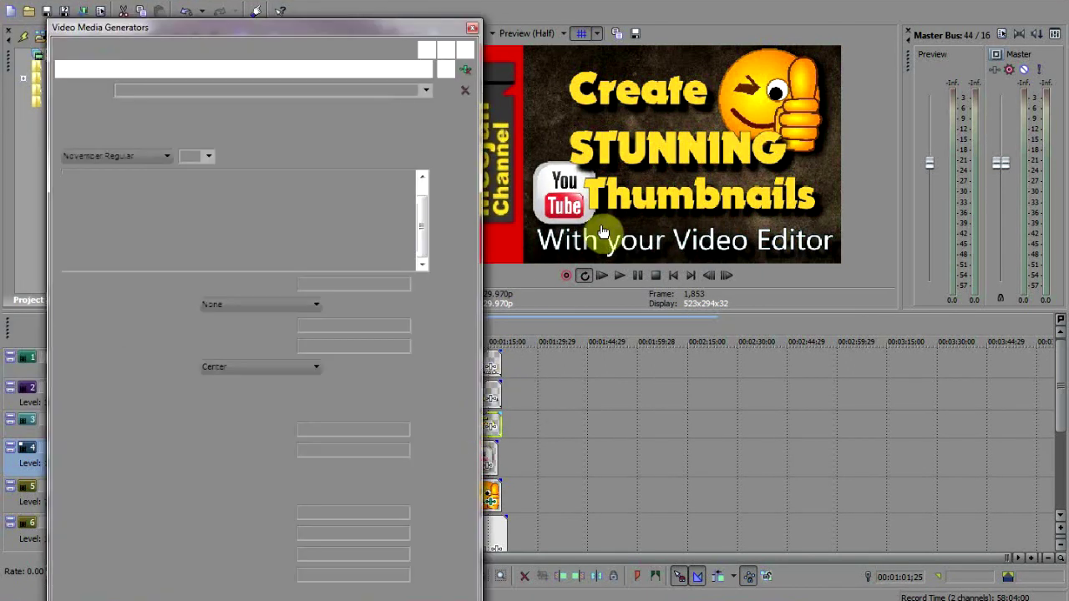
drag(693, 167, 637, 146)
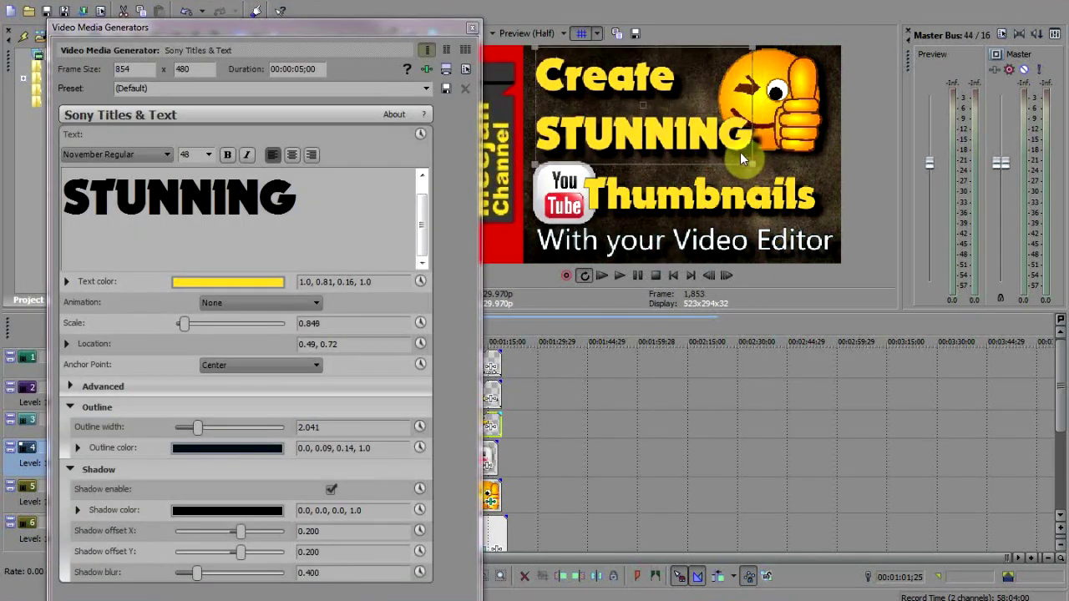
drag(739, 152, 704, 142)
click(471, 28)
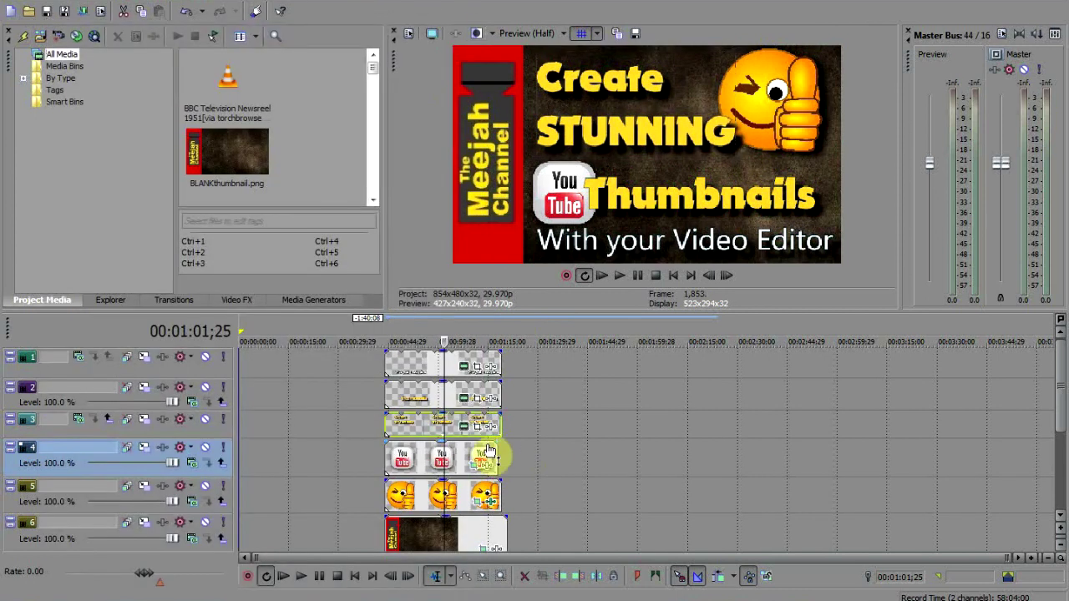
click(488, 451)
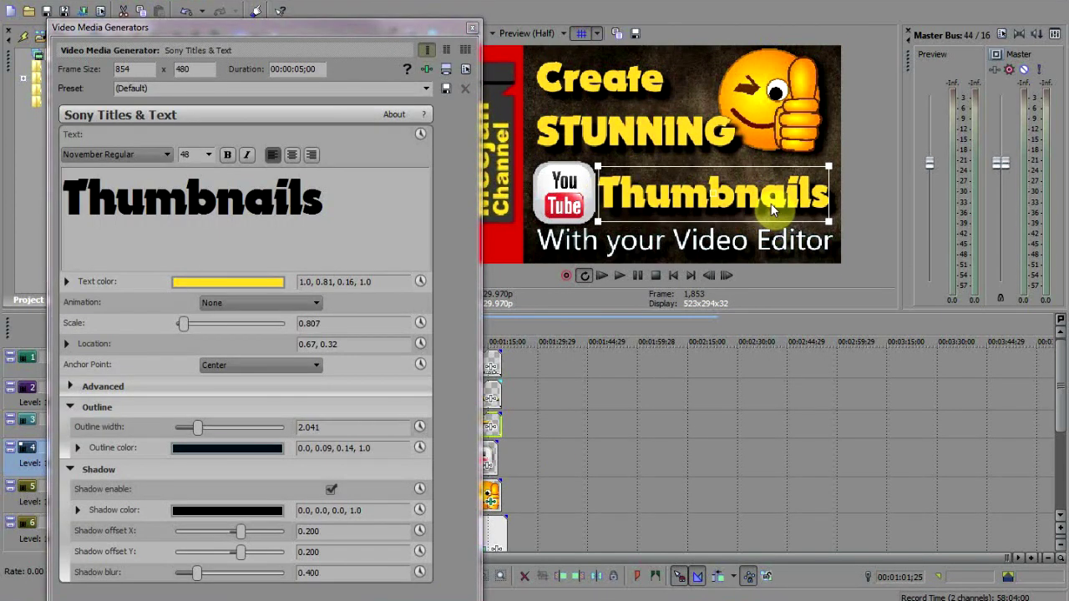
click(472, 27)
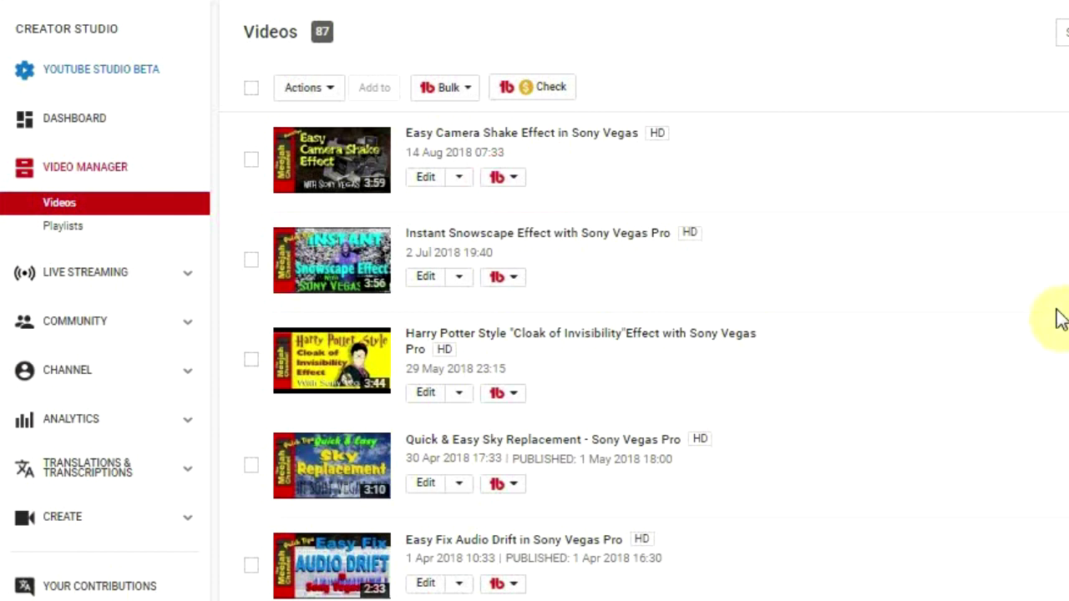
Scroll down the 87-video uploads list to review the branded custom thumbnails
scroll(1059, 318, down, 5)
scroll(1059, 318, down, 4)
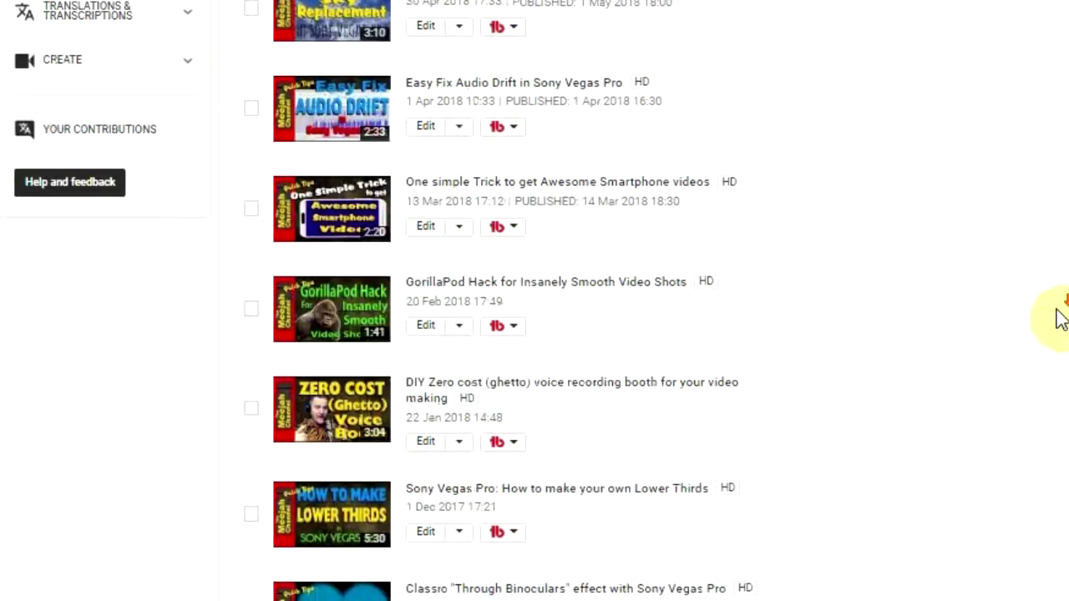
scroll(1059, 318, down, 4)
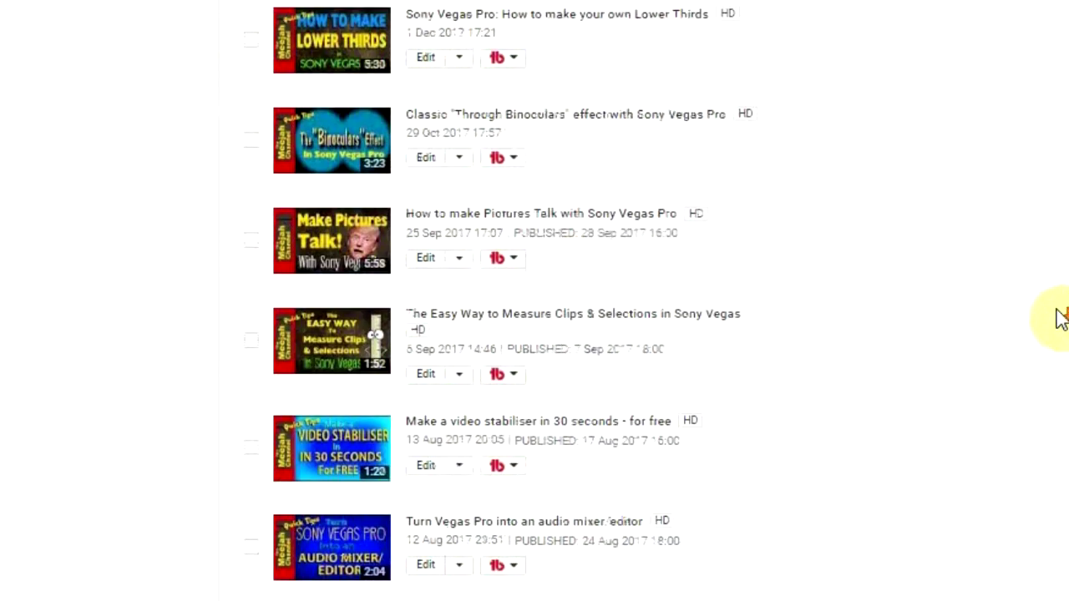